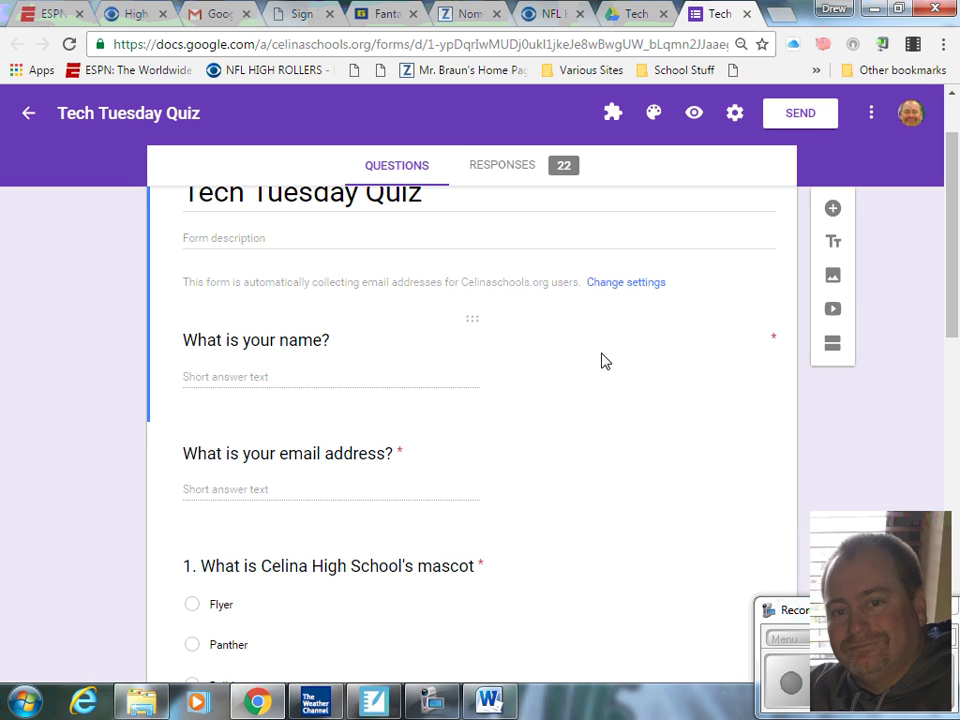
# Step: Examine the name and email address questions at the start of the quiz form, including their answer type and required setting
pyautogui.scroll(-2, 514, 369)
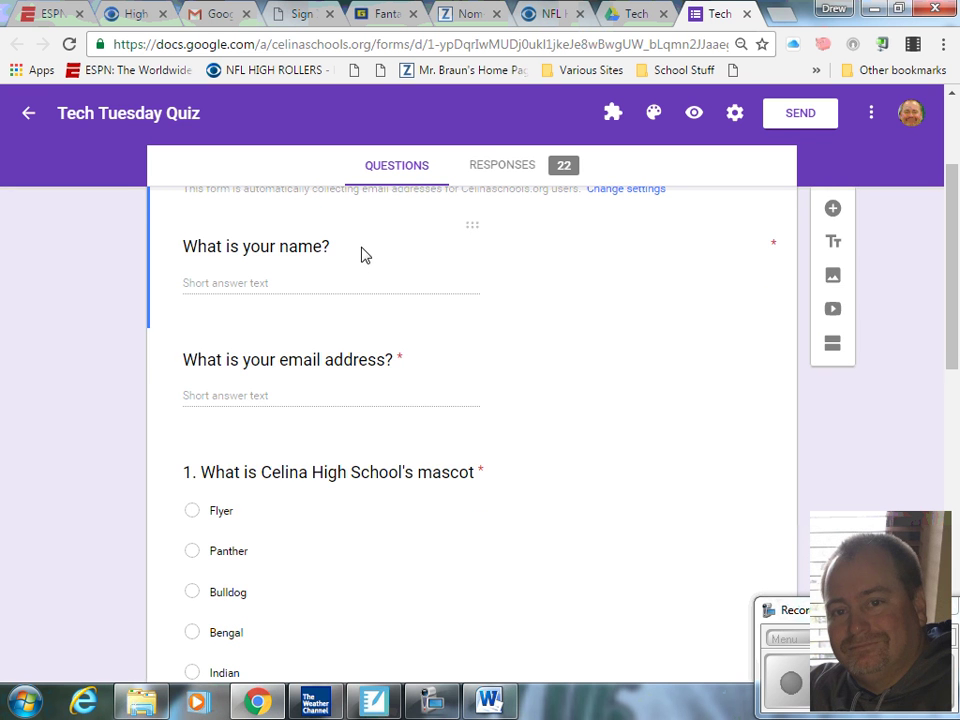
pyautogui.click(363, 256)
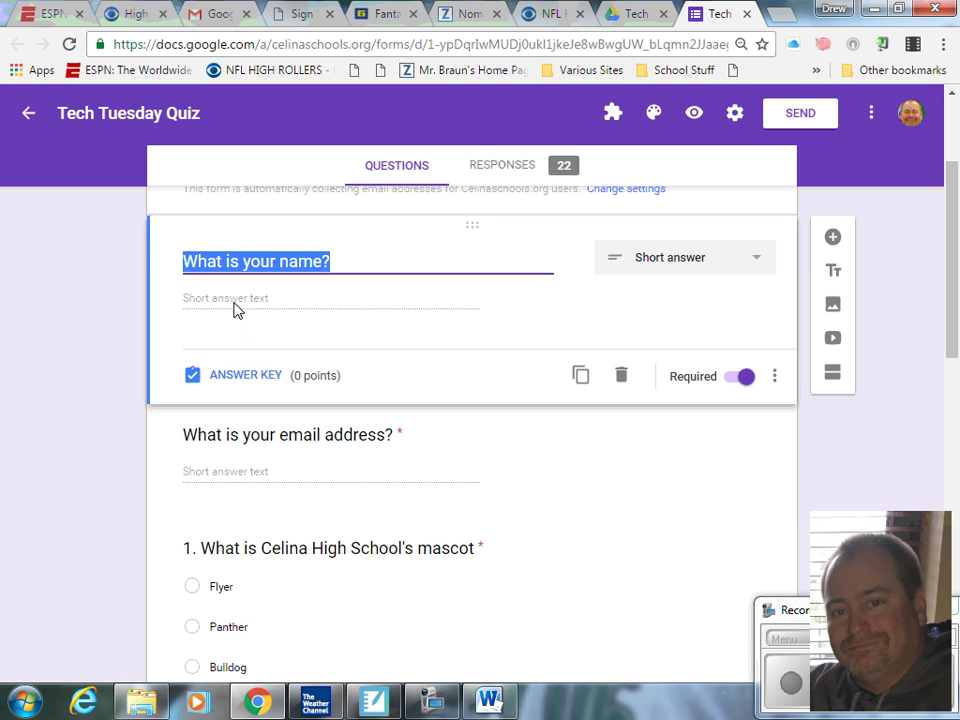
pyautogui.scroll(2, 454, 343)
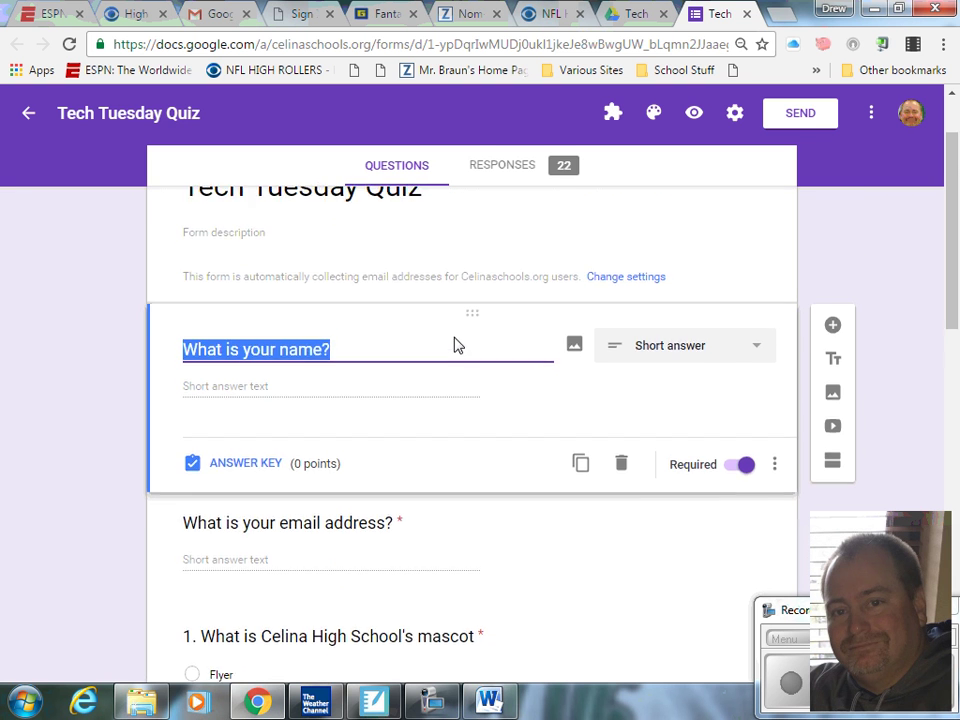
pyautogui.scroll(-2, 454, 343)
pyautogui.click(611, 456)
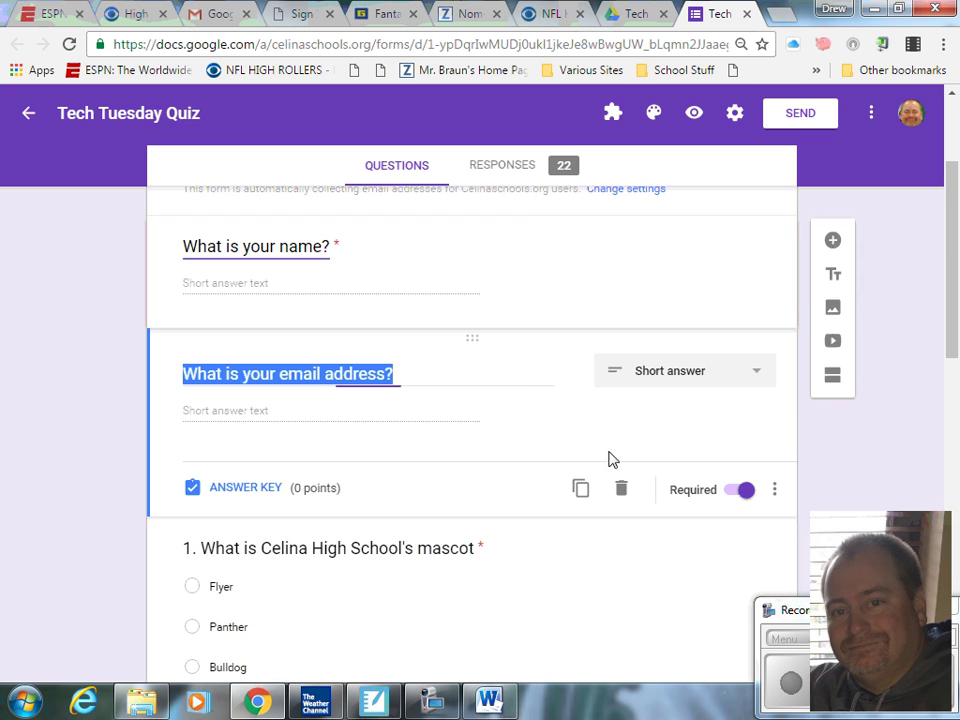
pyautogui.click(93, 396)
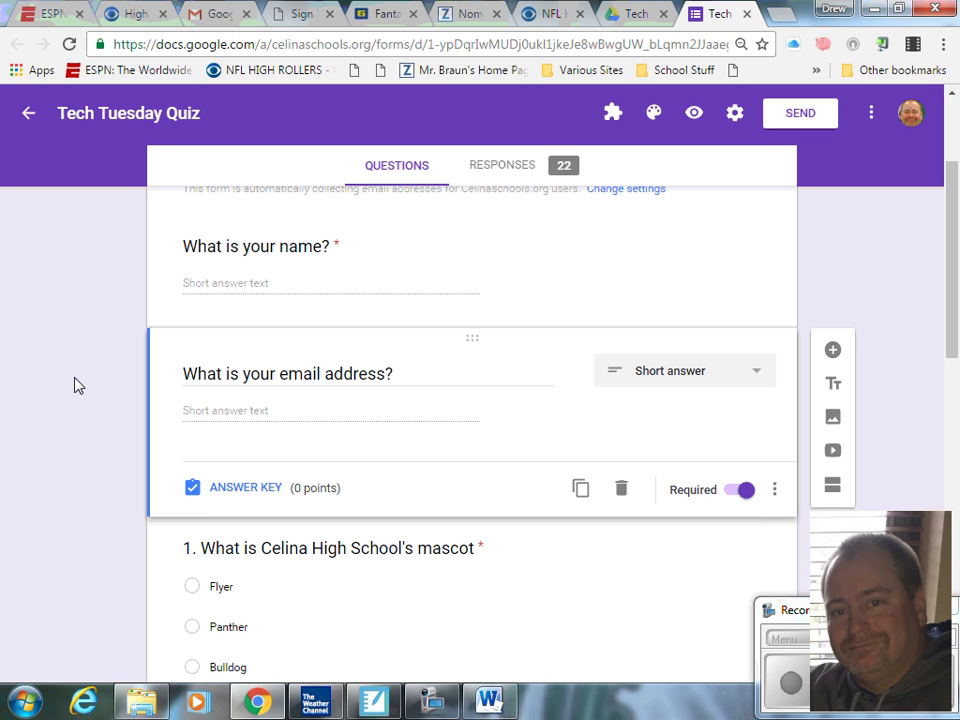
# Step: Look through the four numbered quiz questions and their answer options
pyautogui.scroll(-2, 66, 384)
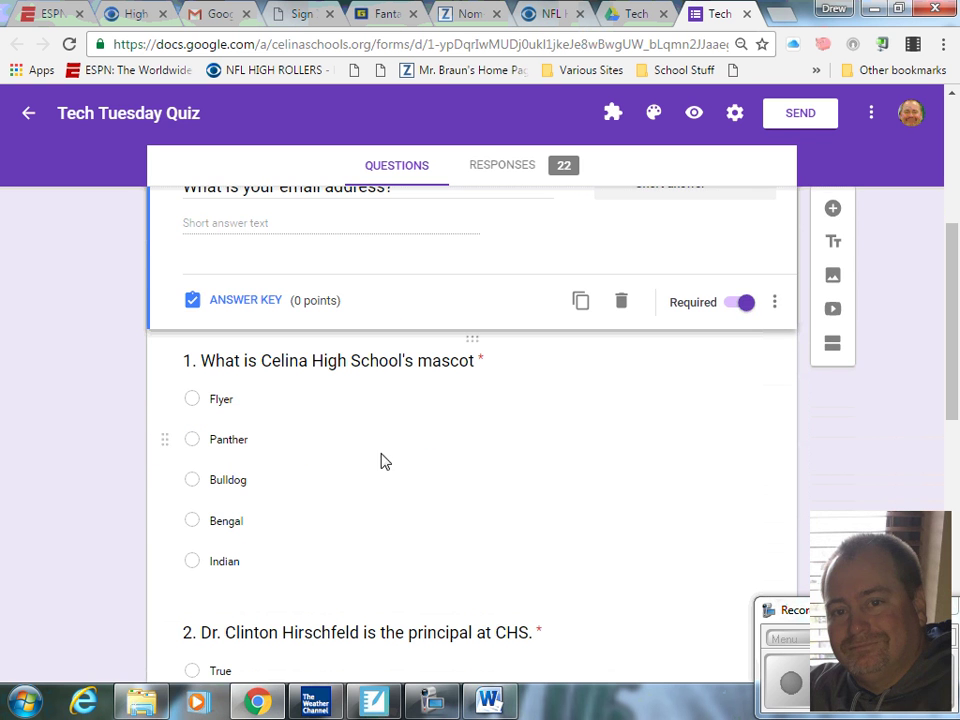
pyautogui.scroll(-1, 381, 464)
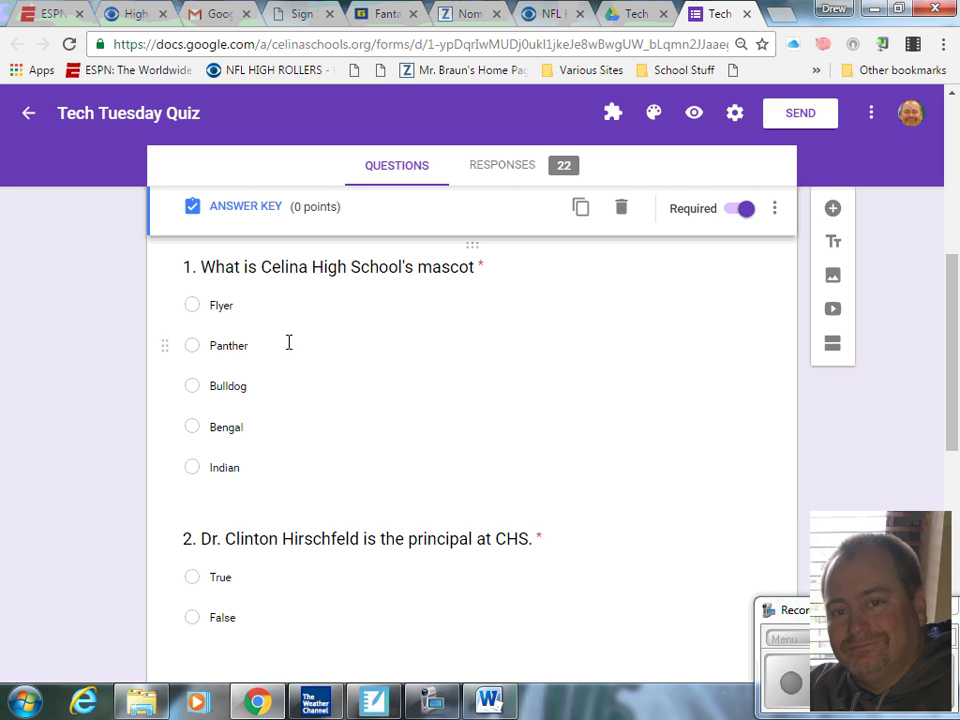
pyautogui.scroll(-2, 325, 470)
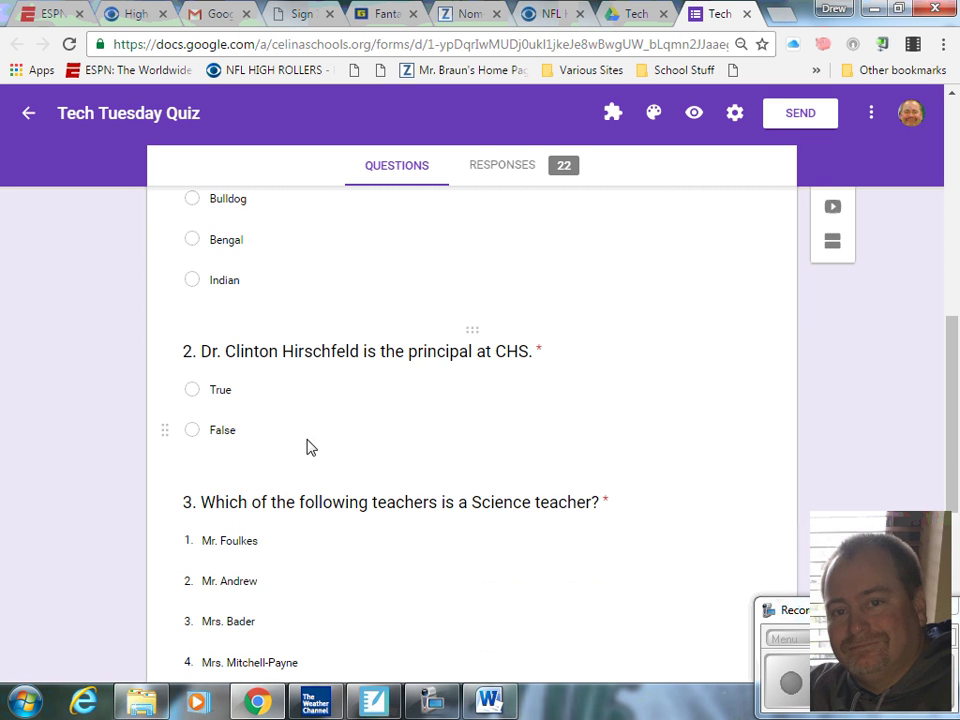
pyautogui.scroll(-3, 378, 486)
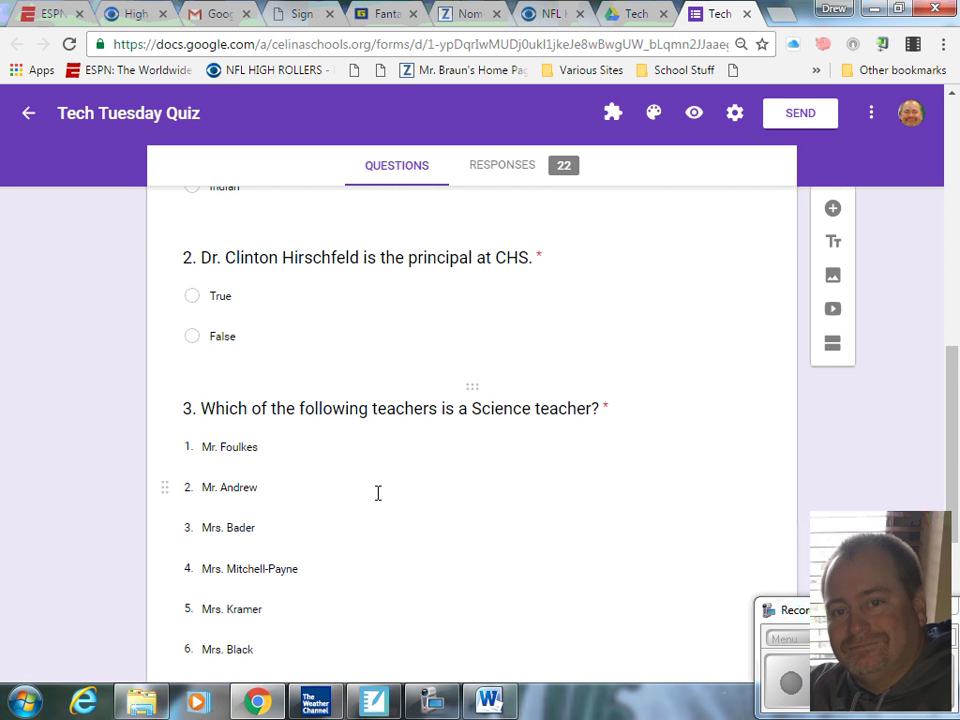
pyautogui.scroll(-1, 372, 472)
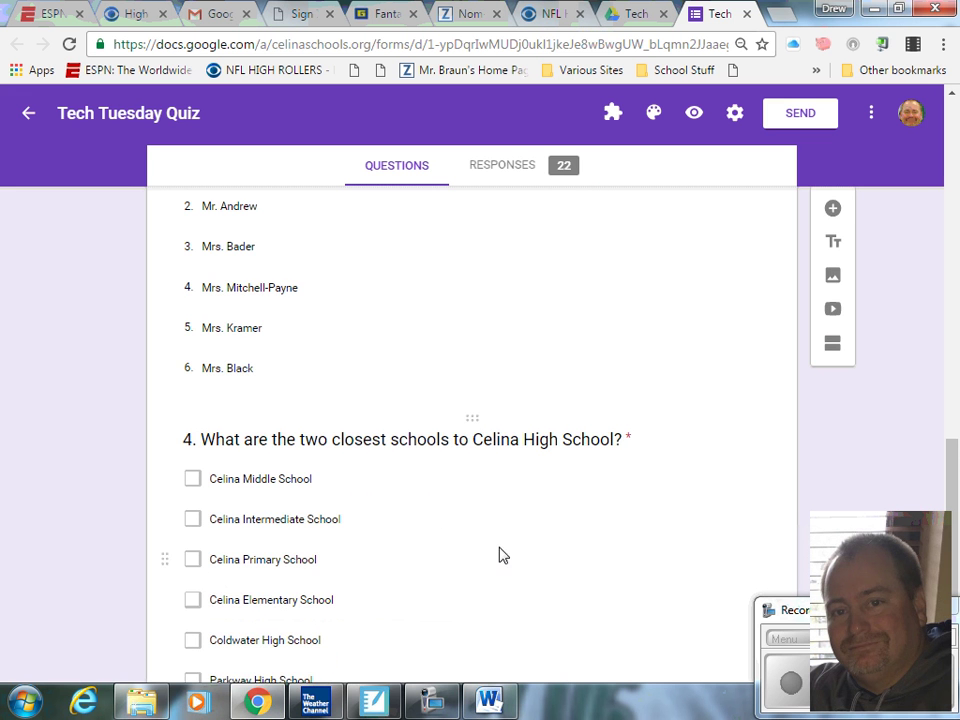
pyautogui.scroll(-1, 498, 555)
pyautogui.scroll(7, 492, 550)
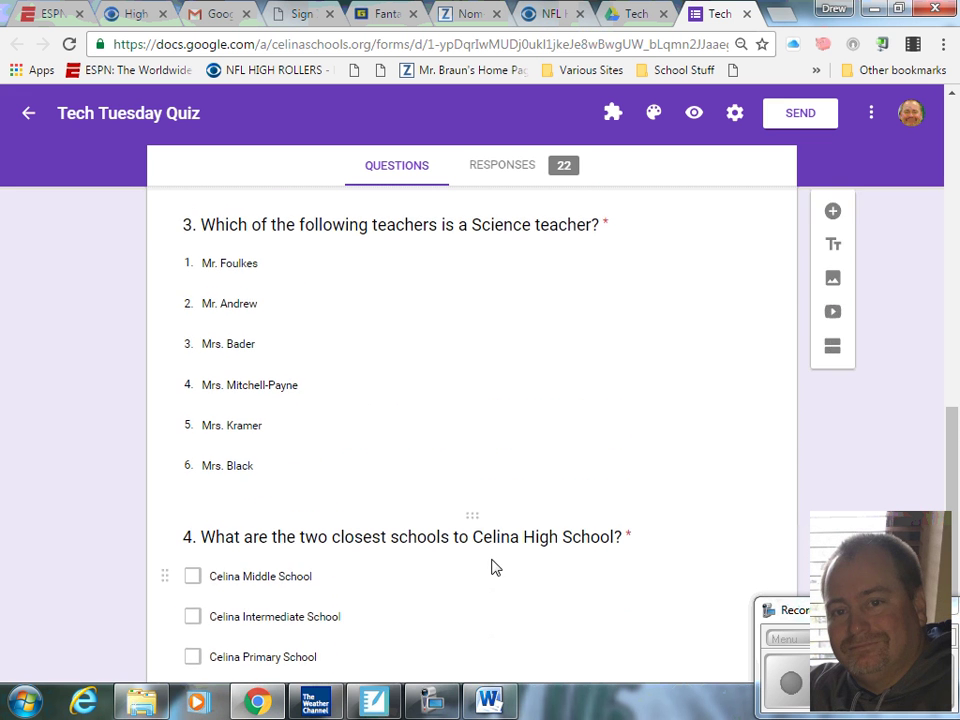
pyautogui.scroll(2, 512, 590)
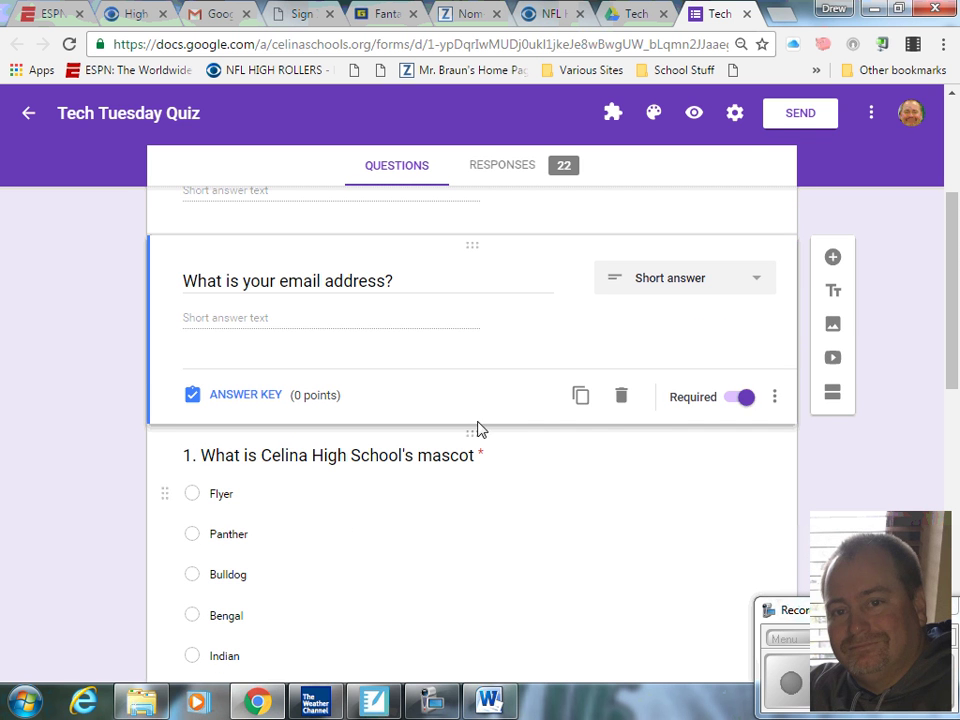
# Step: Review the form's general, presentation and quiz settings
pyautogui.click(735, 114)
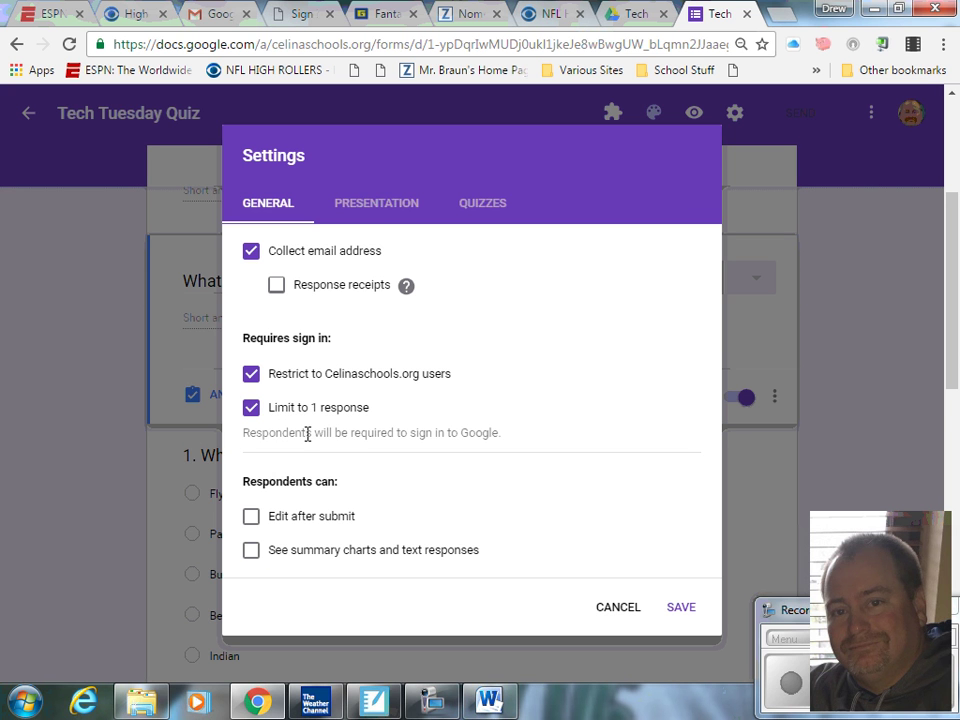
pyautogui.click(381, 208)
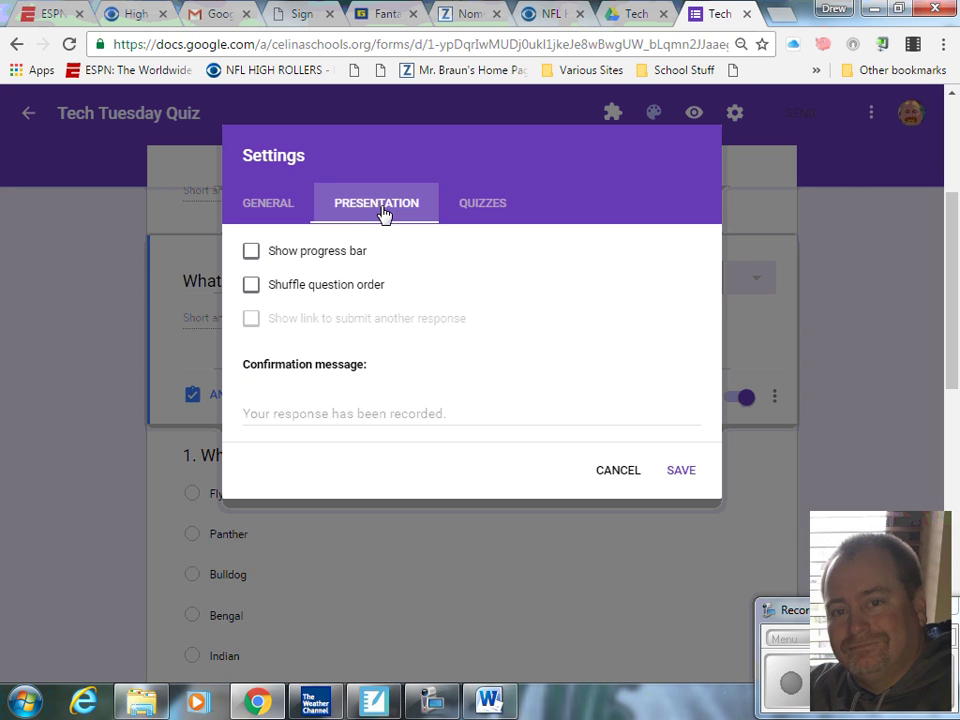
pyautogui.click(487, 205)
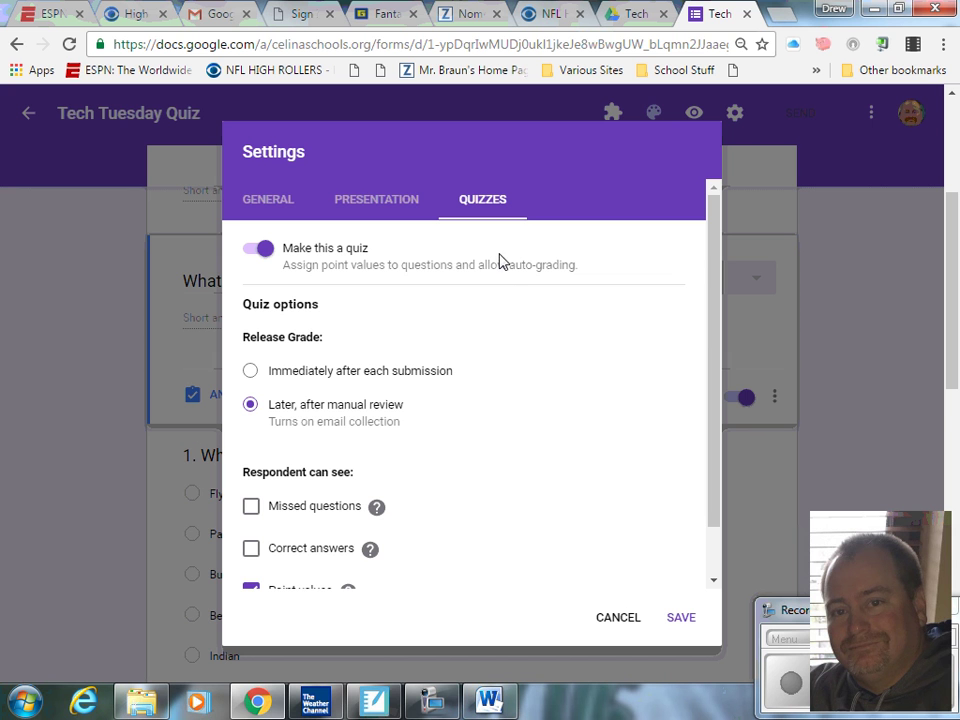
# Step: Switch Make this a quiz off and back on, and save the form settings
pyautogui.click(263, 250)
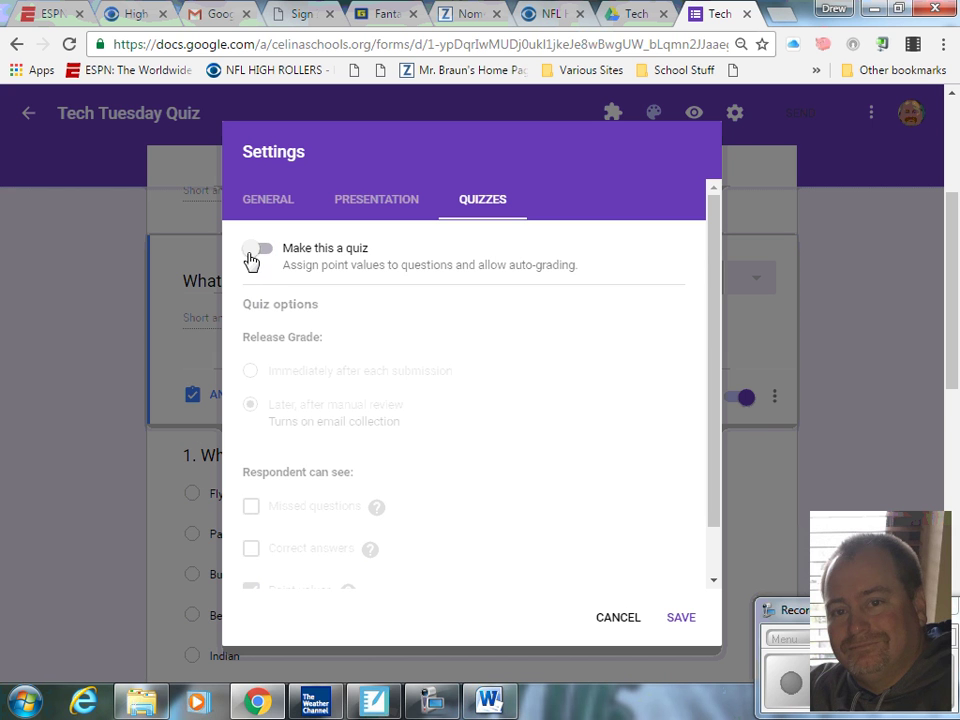
pyautogui.click(251, 258)
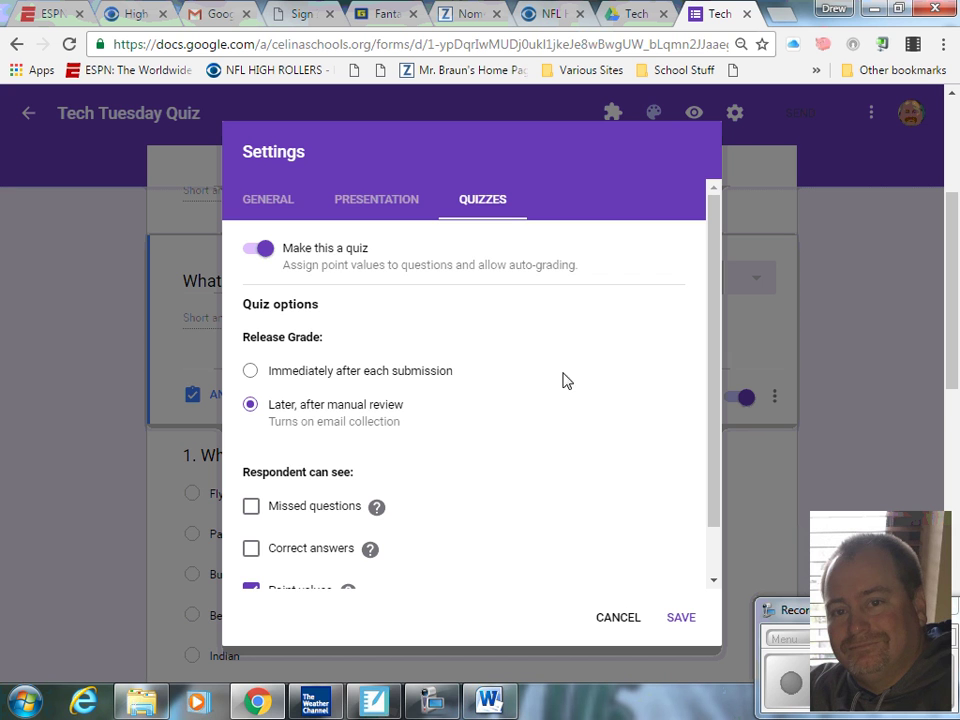
pyautogui.scroll(-1, 506, 392)
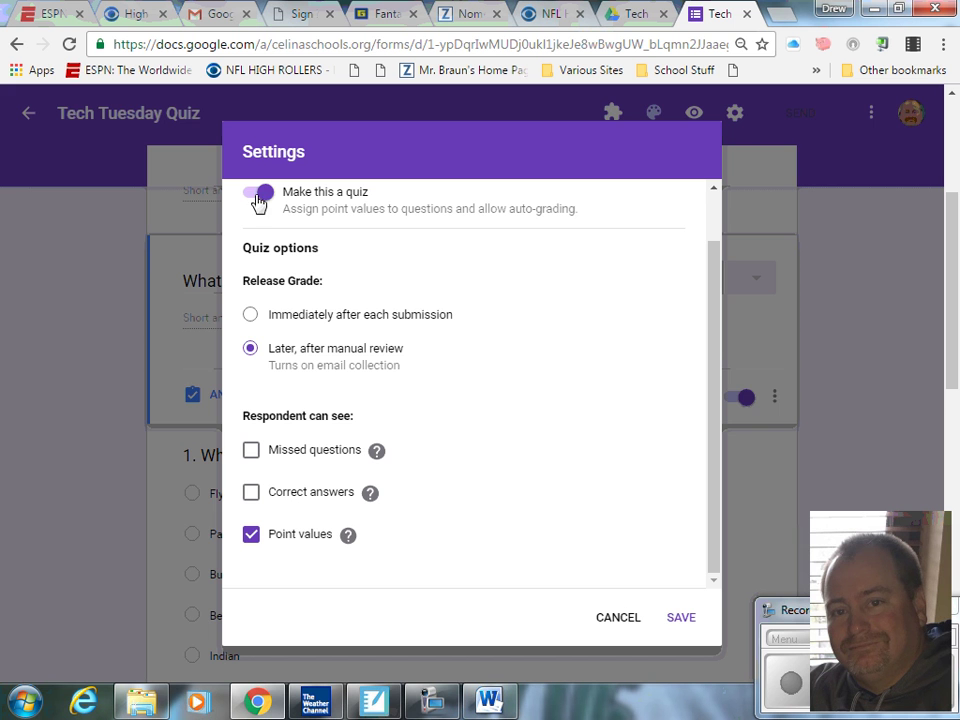
pyautogui.click(678, 620)
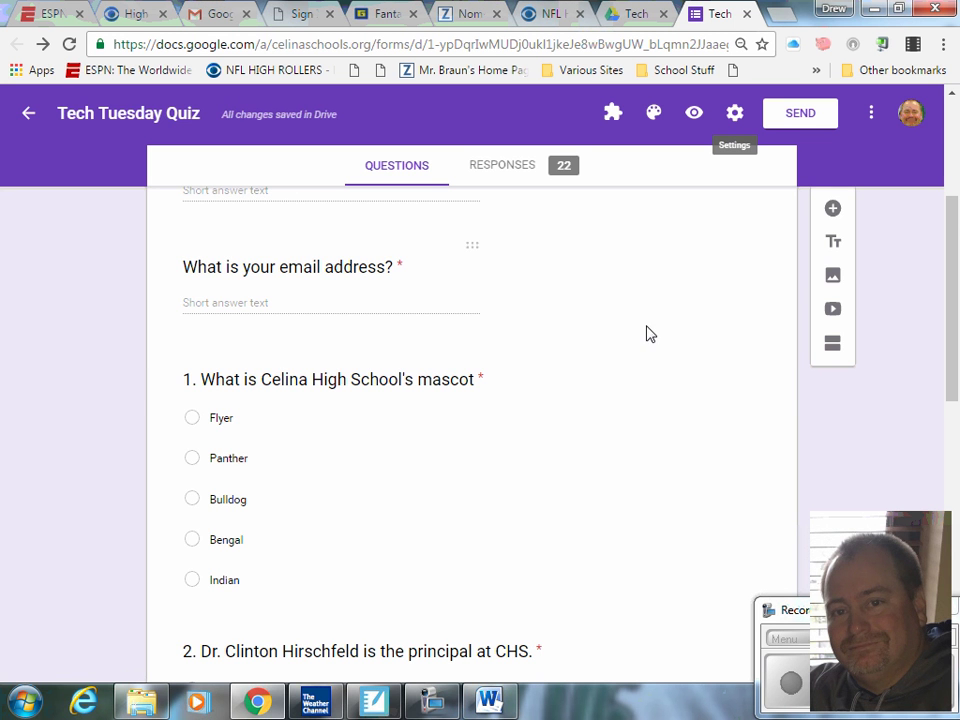
# Step: In the answer key of question 1 about the school mascot, also mark Panther, Bengal, Indian and Flyer as correct
pyautogui.scroll(-1, 646, 335)
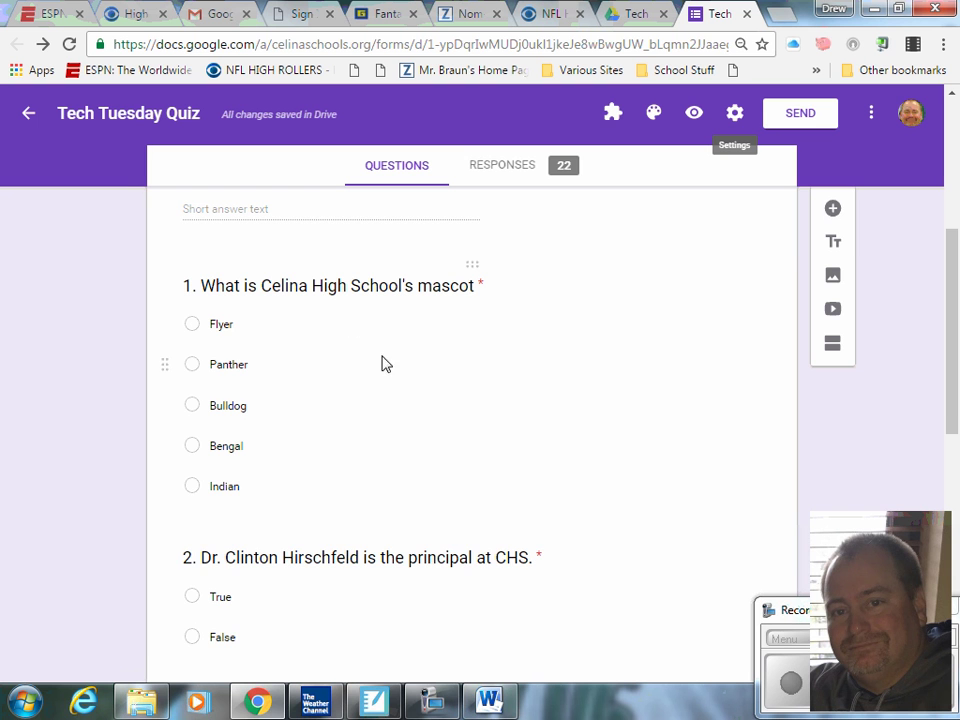
pyautogui.click(367, 363)
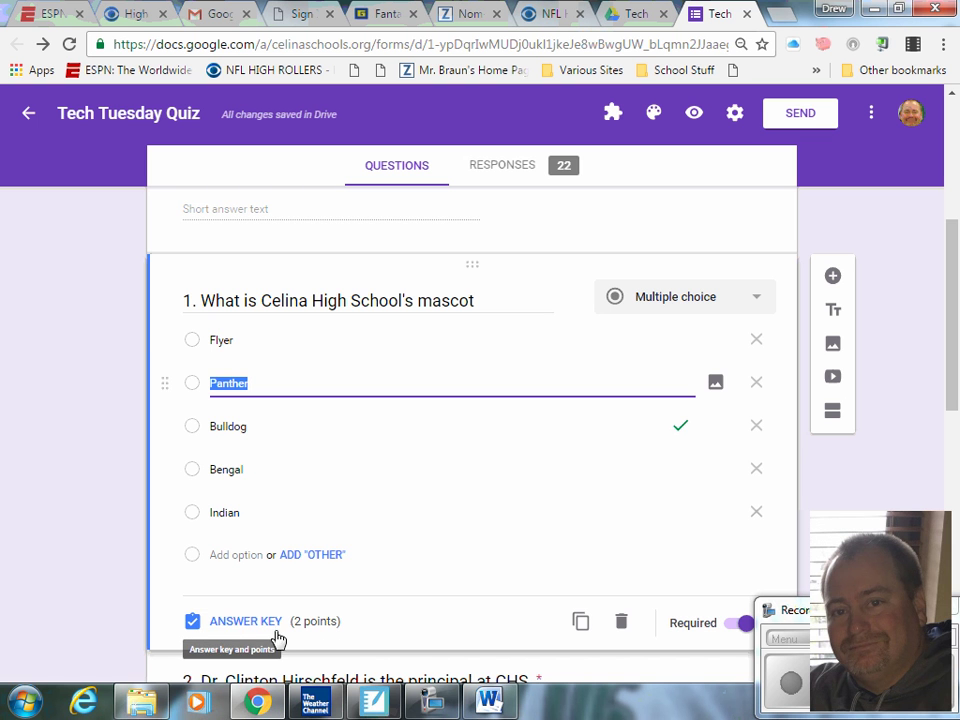
pyautogui.click(241, 625)
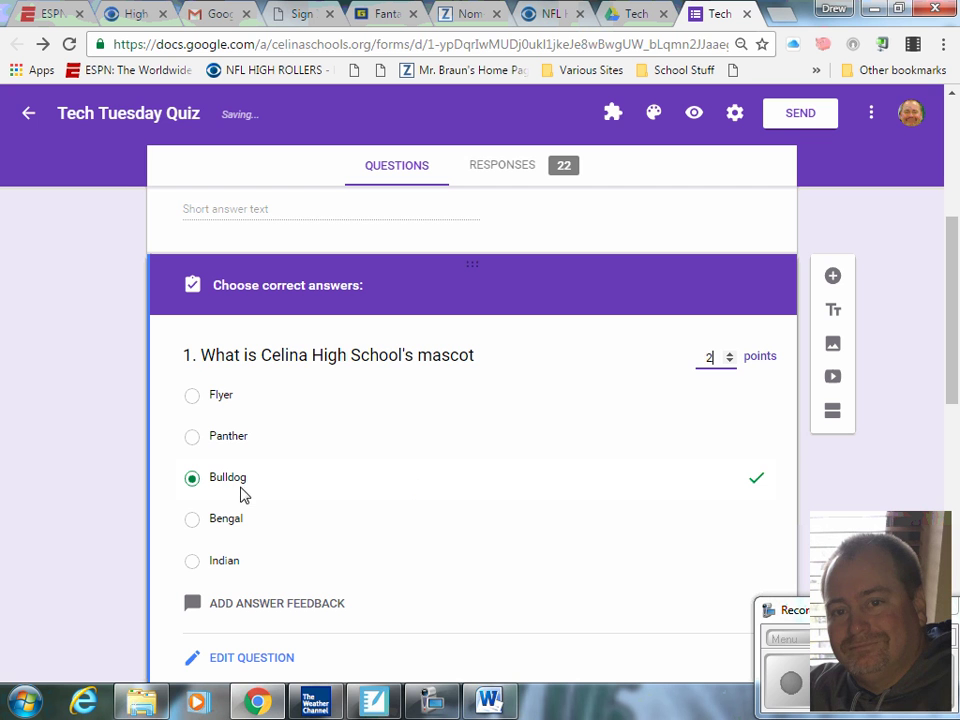
pyautogui.click(224, 439)
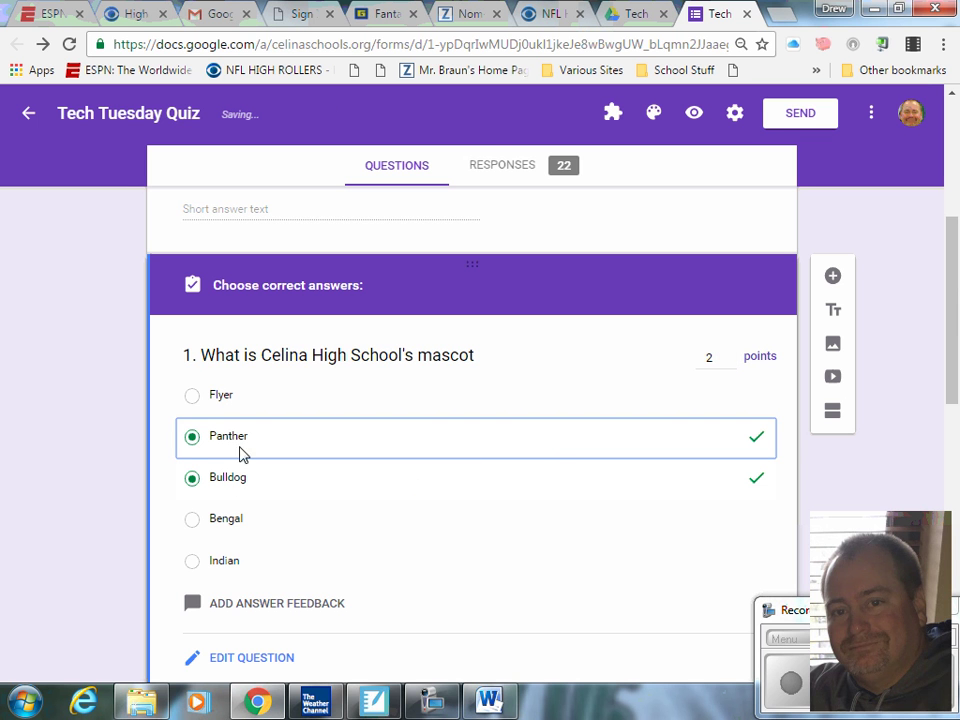
pyautogui.click(231, 524)
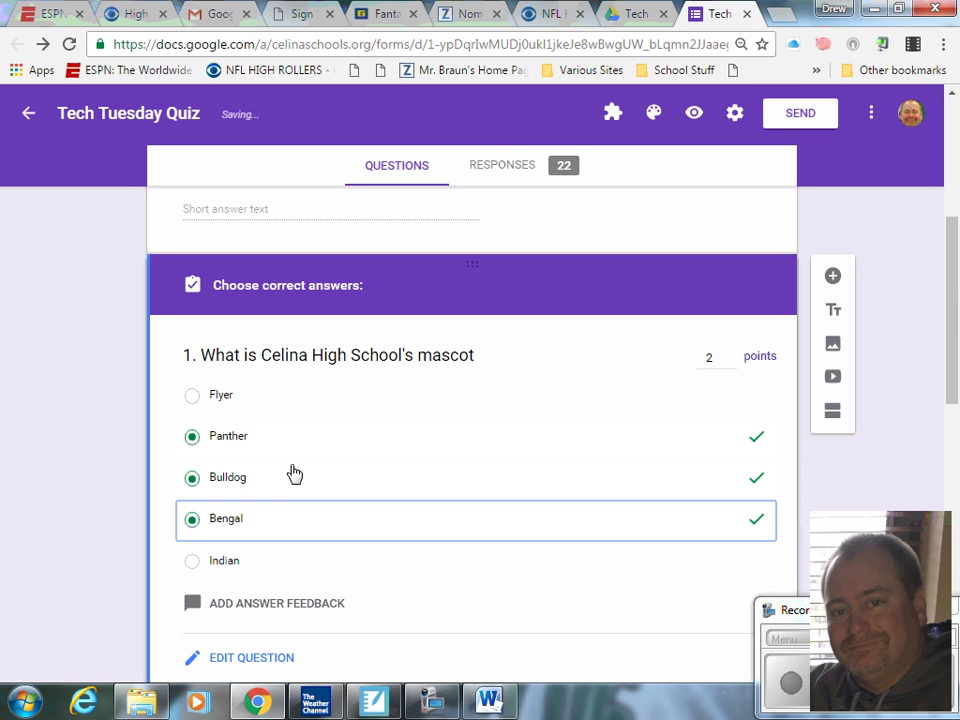
pyautogui.click(226, 562)
pyautogui.click(220, 394)
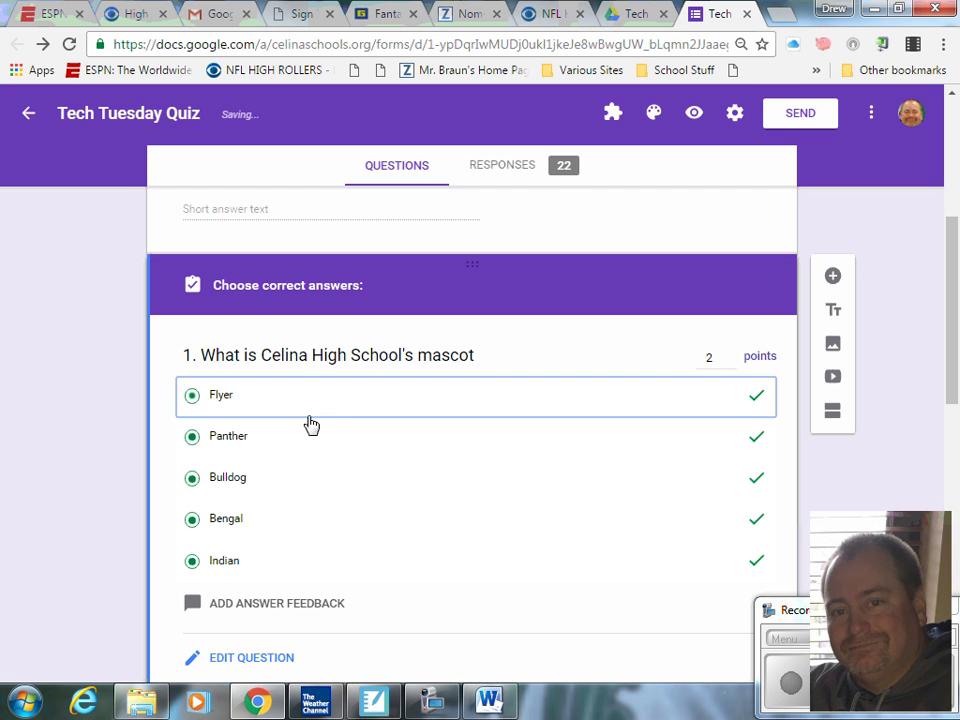
# Step: Unmark Flyer, Panther, Bengal and Indian so only Bulldog counts as correct for question 1, and return to editing the question
pyautogui.click(232, 406)
pyautogui.click(240, 440)
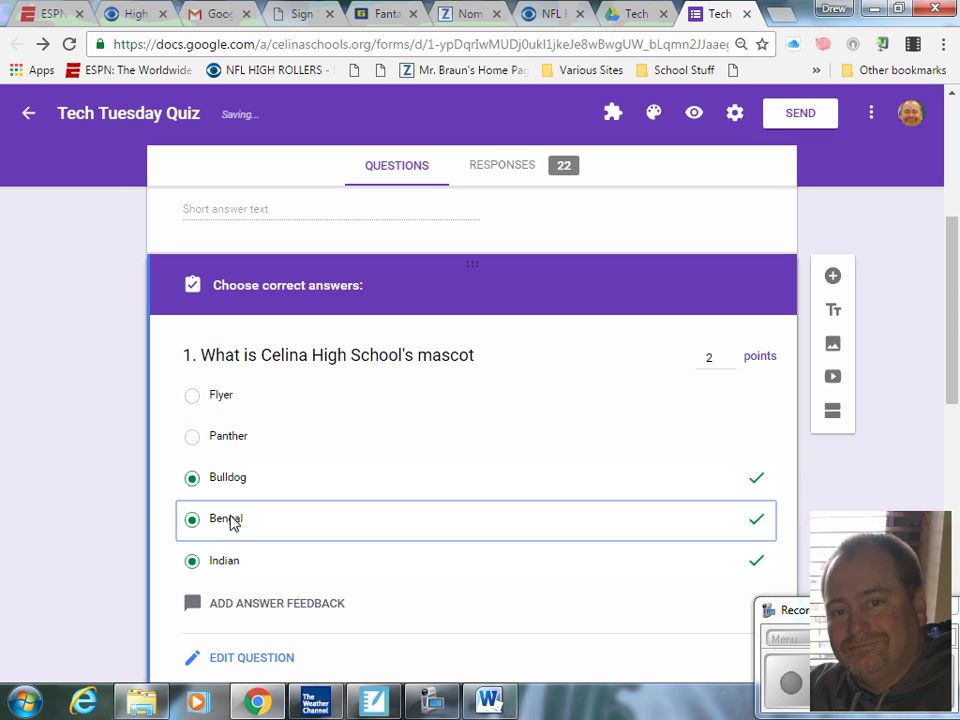
pyautogui.click(231, 523)
pyautogui.click(229, 563)
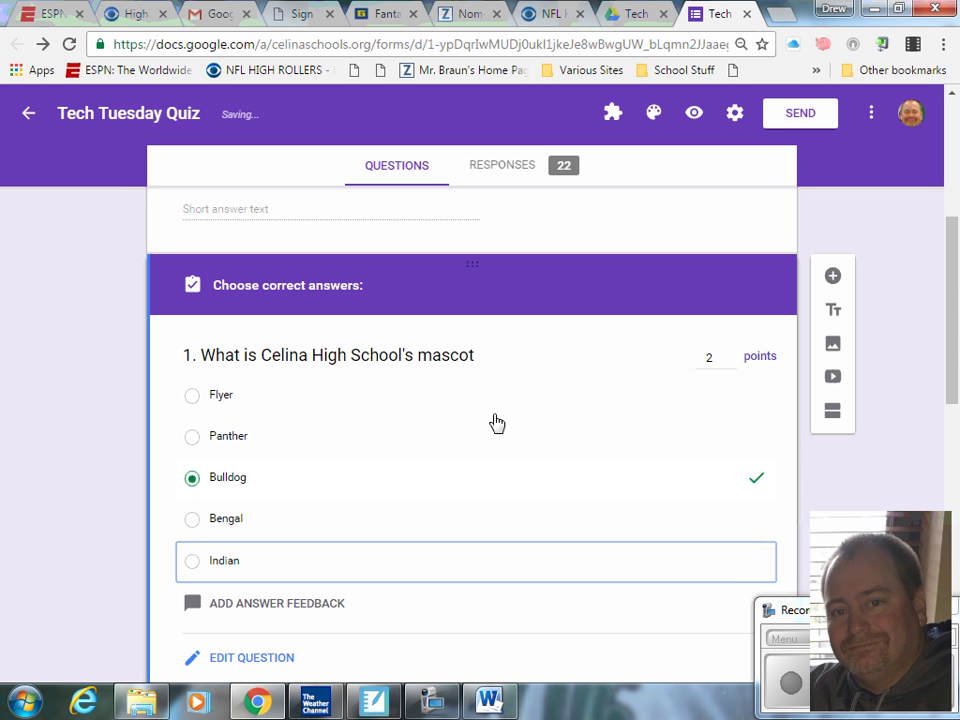
pyautogui.scroll(-1, 583, 435)
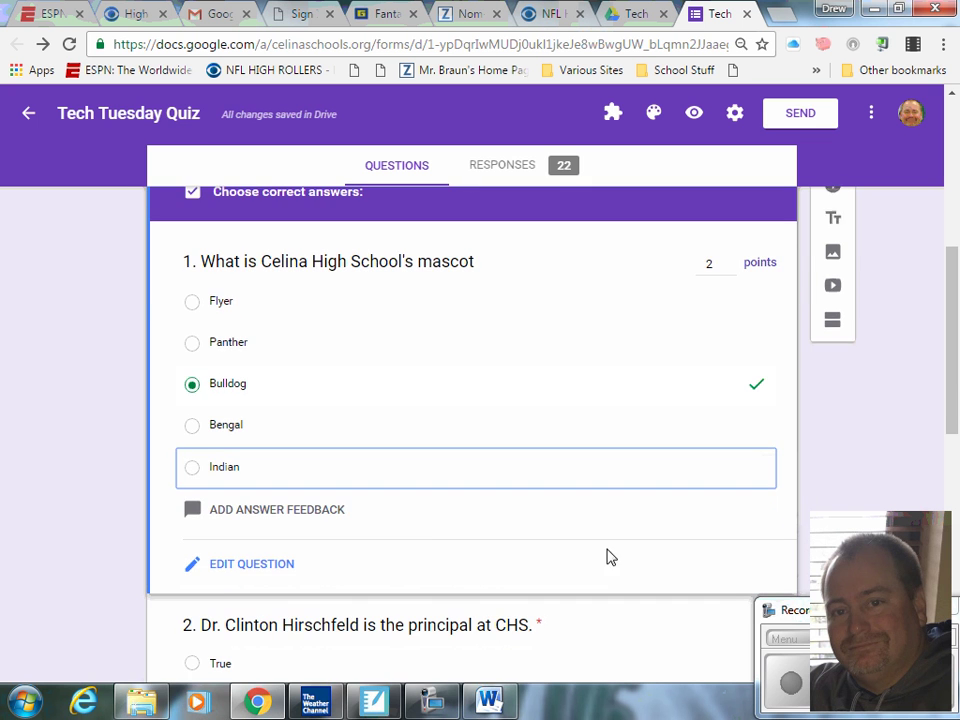
pyautogui.click(252, 566)
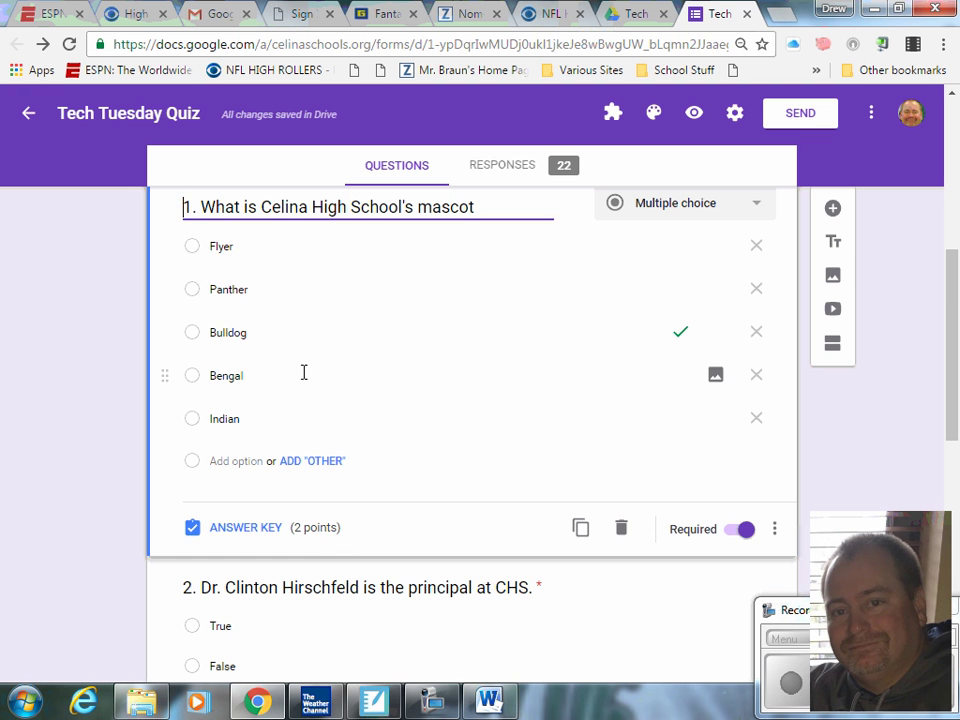
# Step: Review the correct answer and points in question 2's answer key, and return to the question's editing view
pyautogui.scroll(-2, 590, 448)
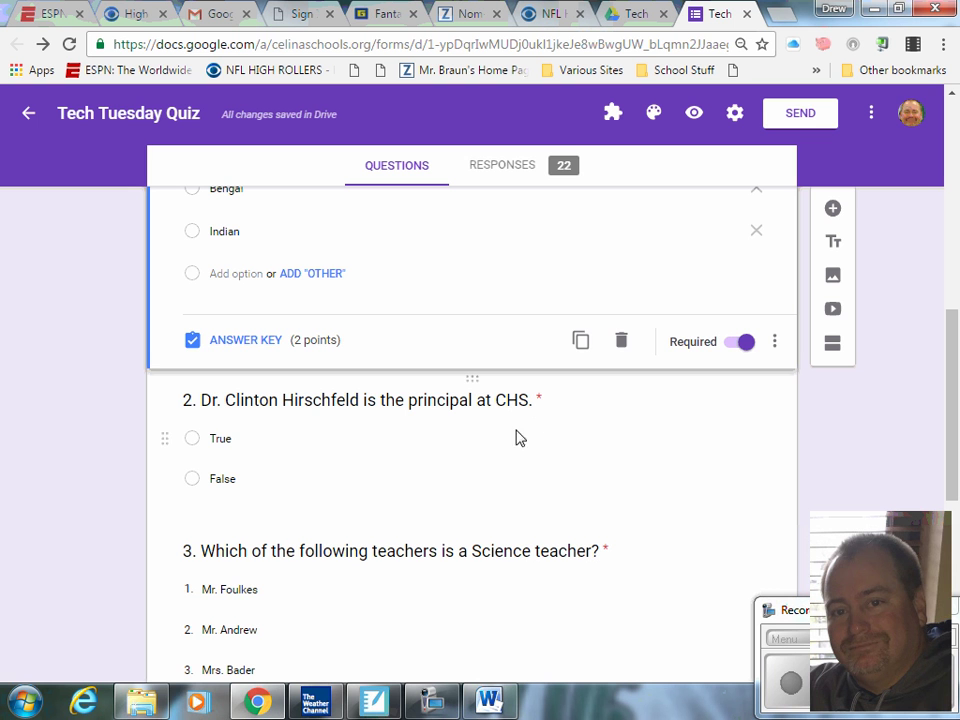
pyautogui.click(393, 459)
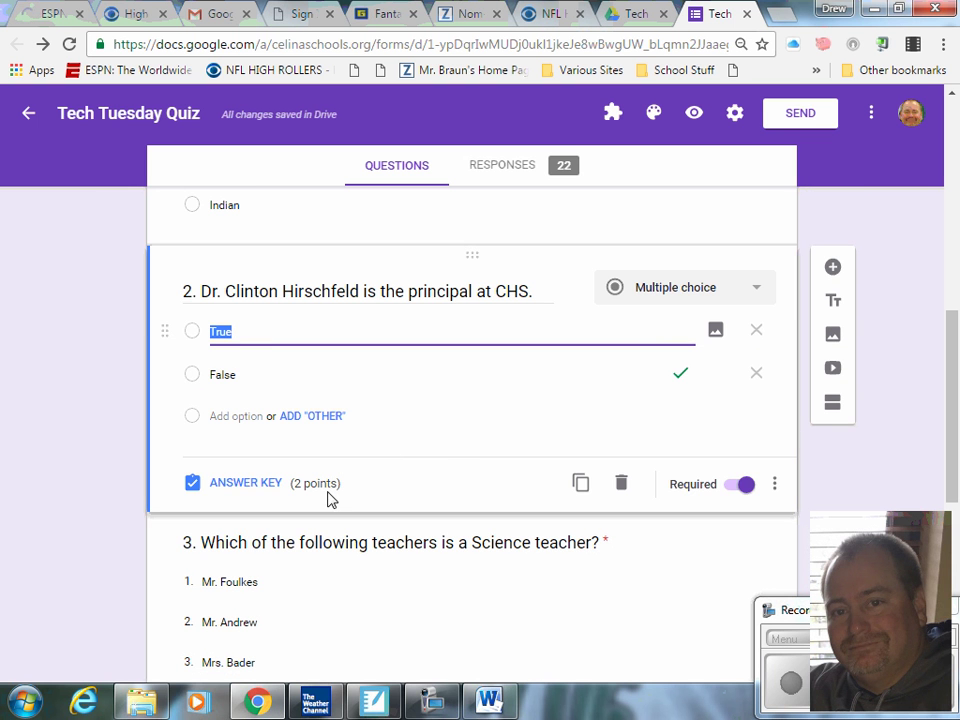
pyautogui.click(236, 487)
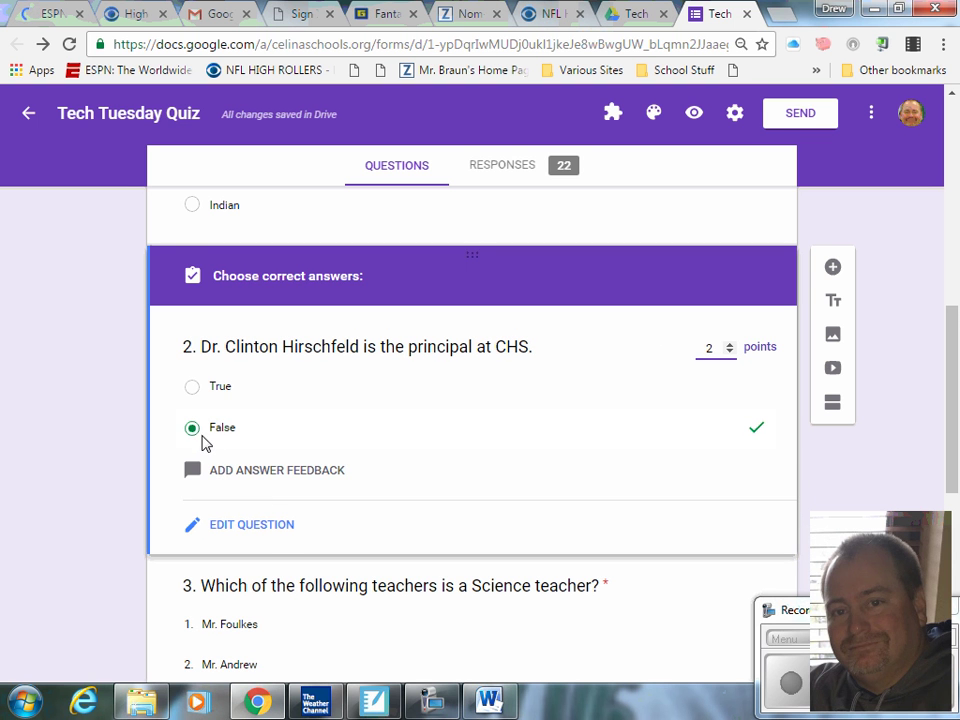
pyautogui.click(263, 531)
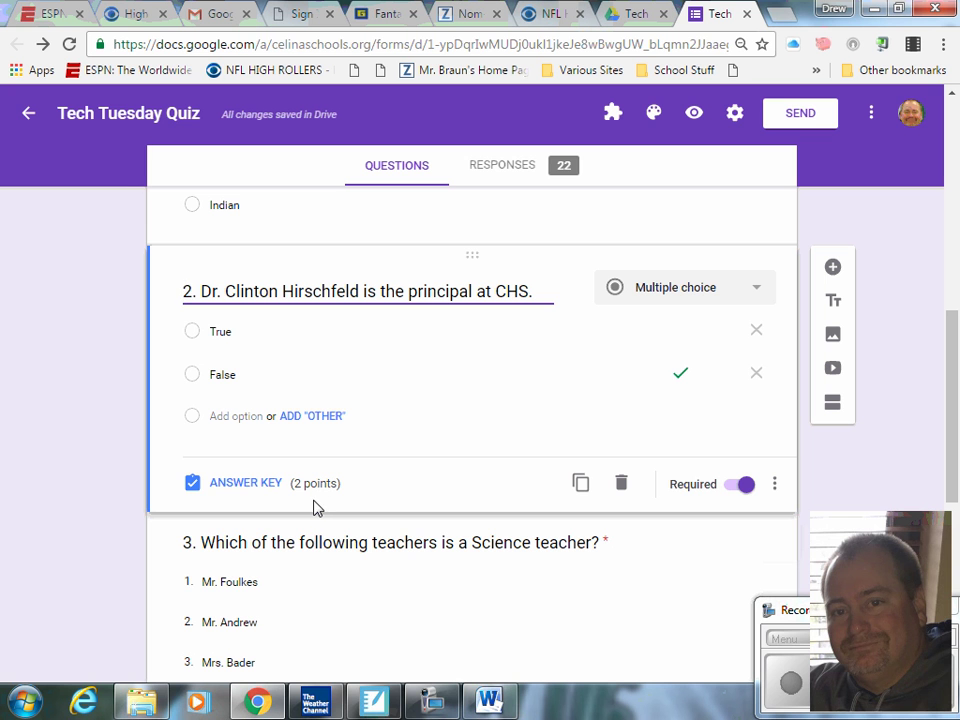